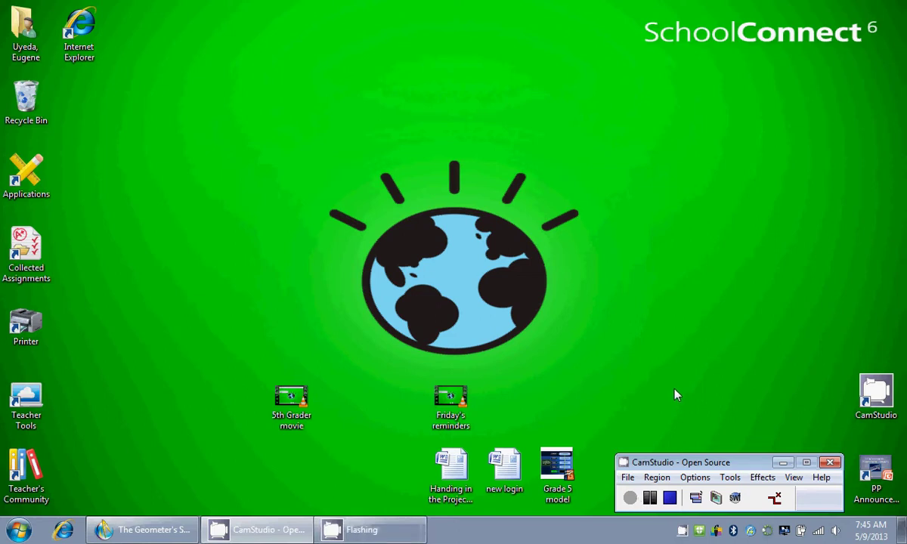
Step: Restore the cityscape sketch window from the taskbar
{"action": "left_click", "coordinate": [157, 531]}
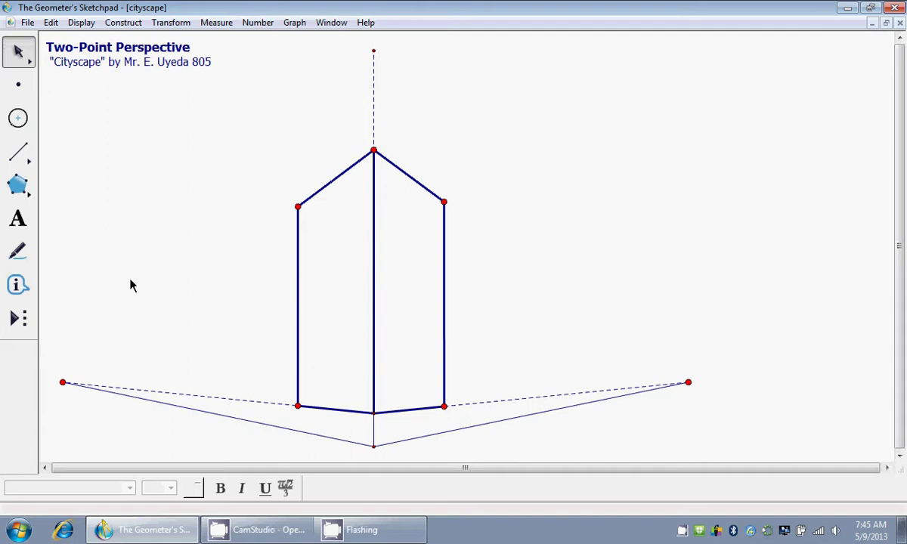
Step: Draw a guide line to the right vanishing point, then the right building's side wall, roof edge and base
{"action": "left_click", "coordinate": [17, 151]}
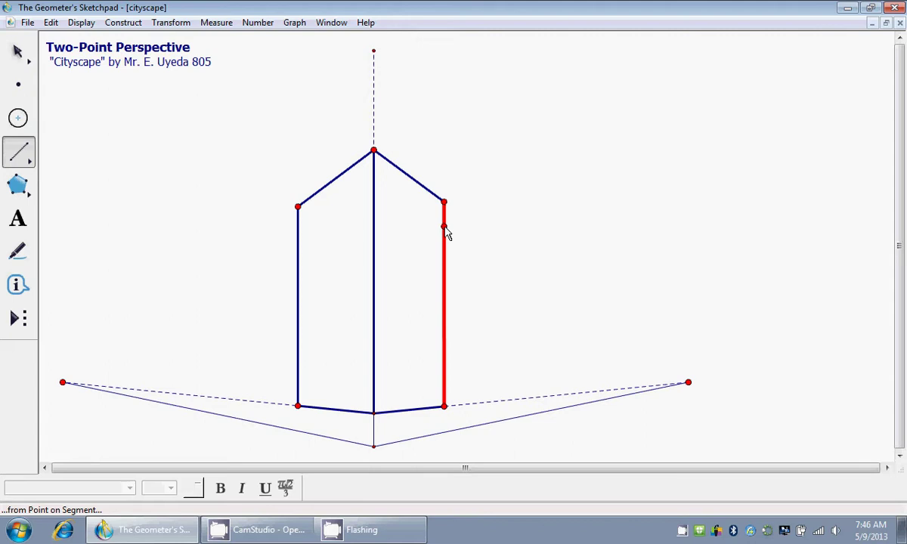
{"action": "left_click_drag", "start_coordinate": [446, 230], "coordinate": [688, 383]}
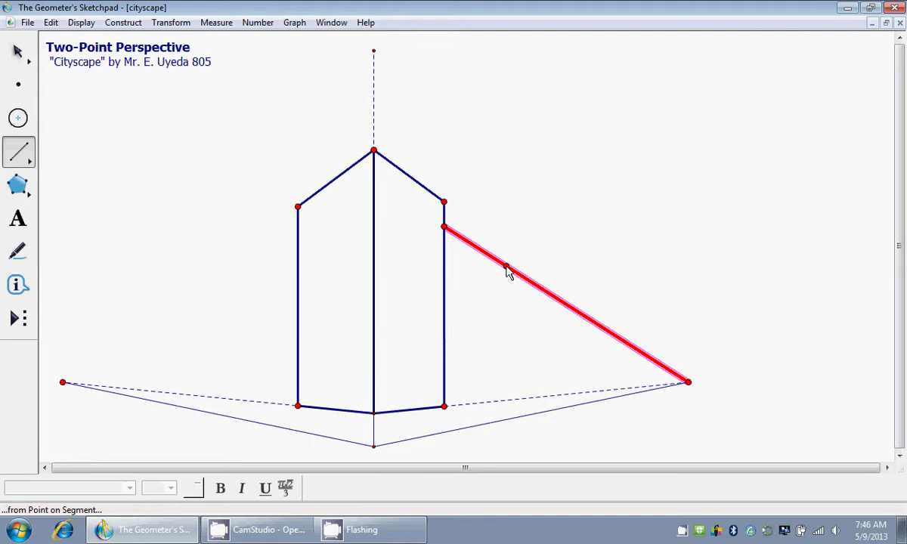
{"action": "left_click_drag", "start_coordinate": [506, 268], "coordinate": [509, 401]}
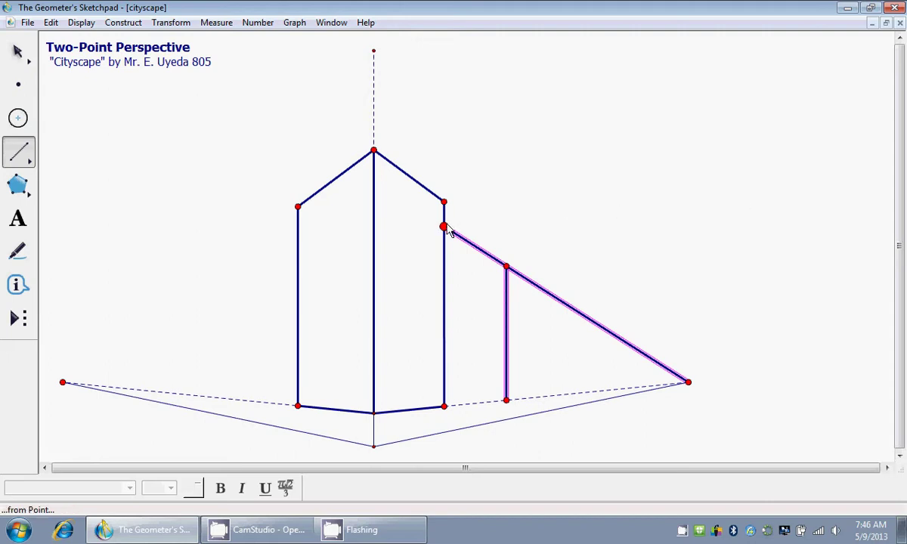
{"action": "left_click_drag", "start_coordinate": [447, 230], "coordinate": [509, 271]}
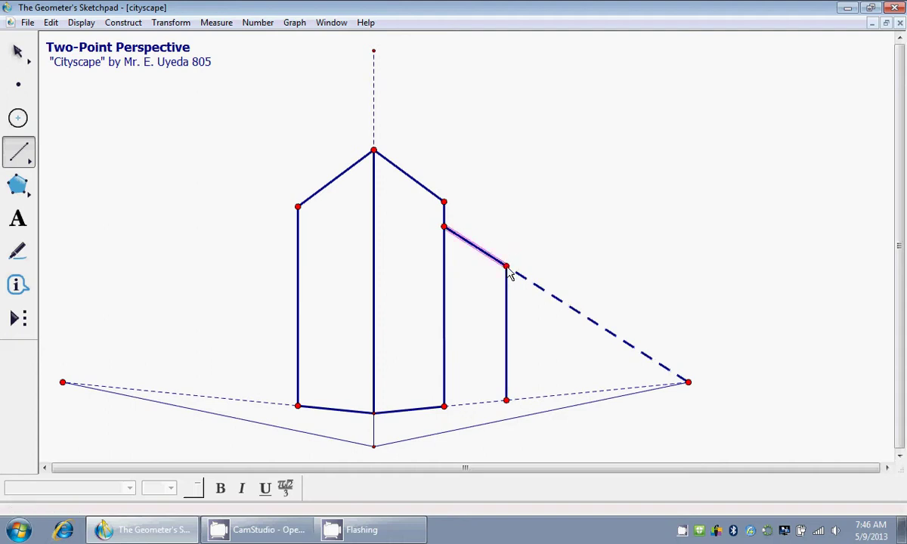
{"action": "left_click", "coordinate": [511, 408]}
{"action": "left_click_drag", "start_coordinate": [511, 409], "coordinate": [448, 413]}
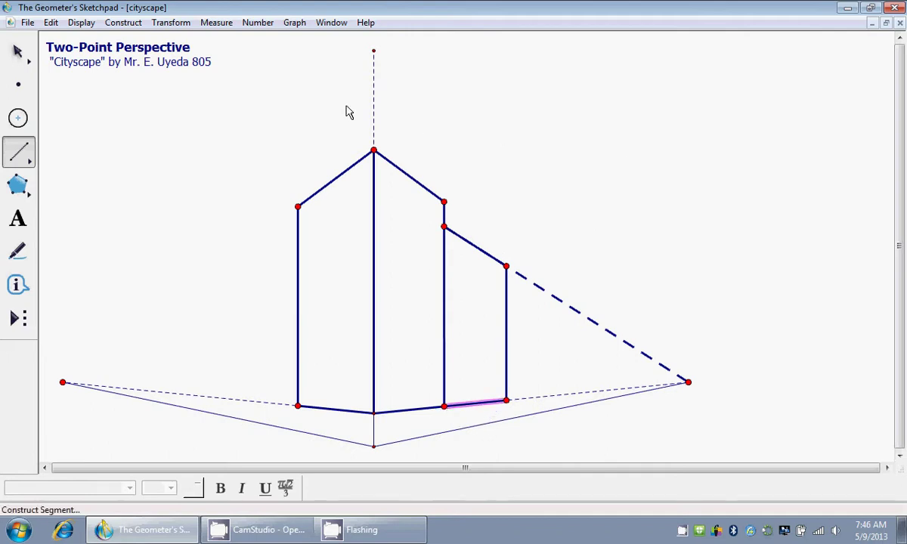
Step: Select the dashed guide line to the right vanishing point and hide it with Ctrl+H
{"action": "left_click", "coordinate": [18, 53]}
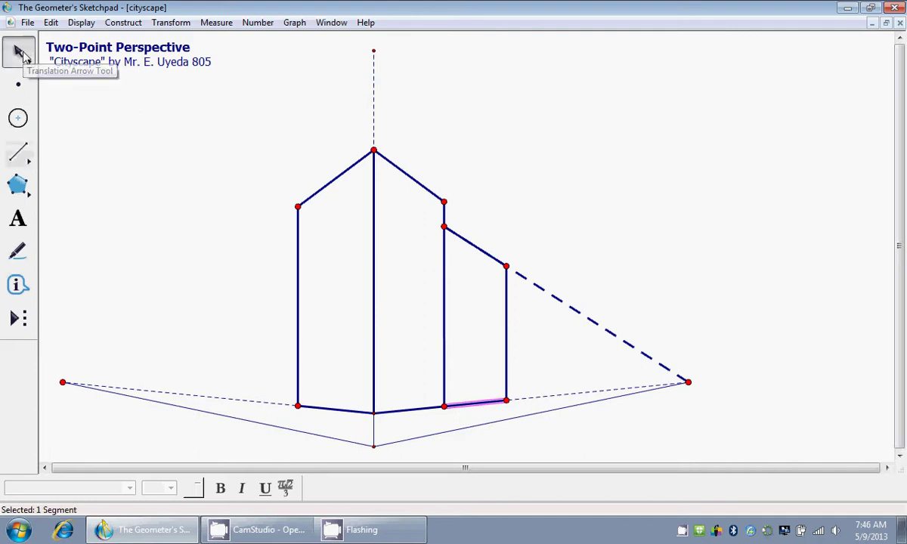
{"action": "left_click", "coordinate": [587, 198]}
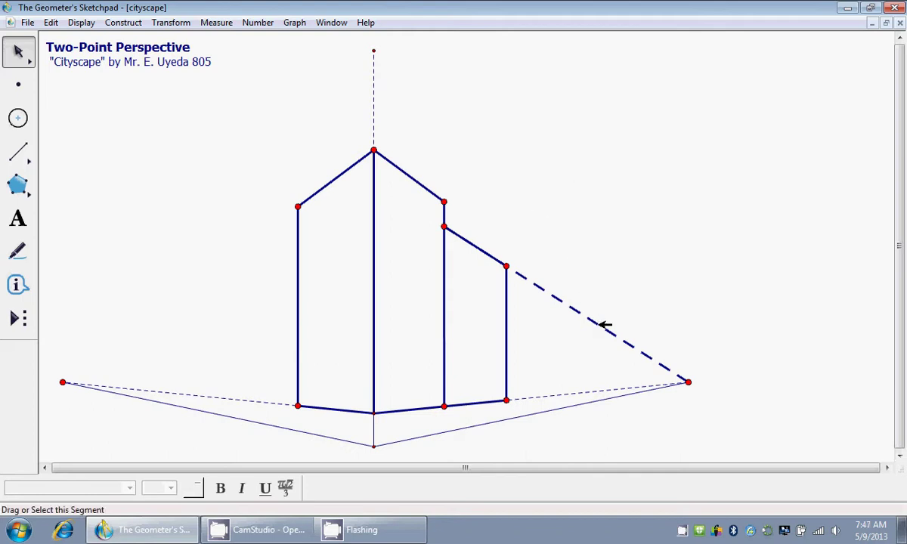
{"action": "left_click", "coordinate": [604, 325]}
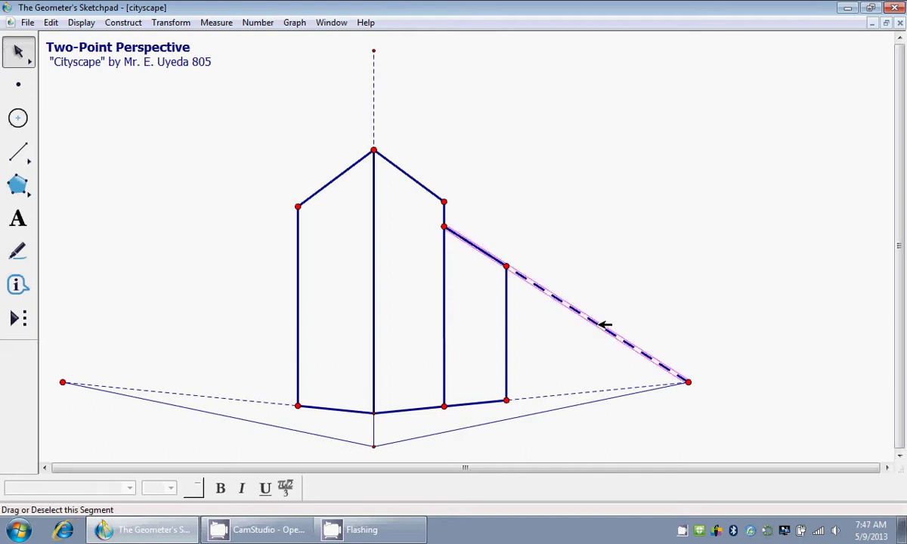
{"action": "left_click", "coordinate": [81, 25]}
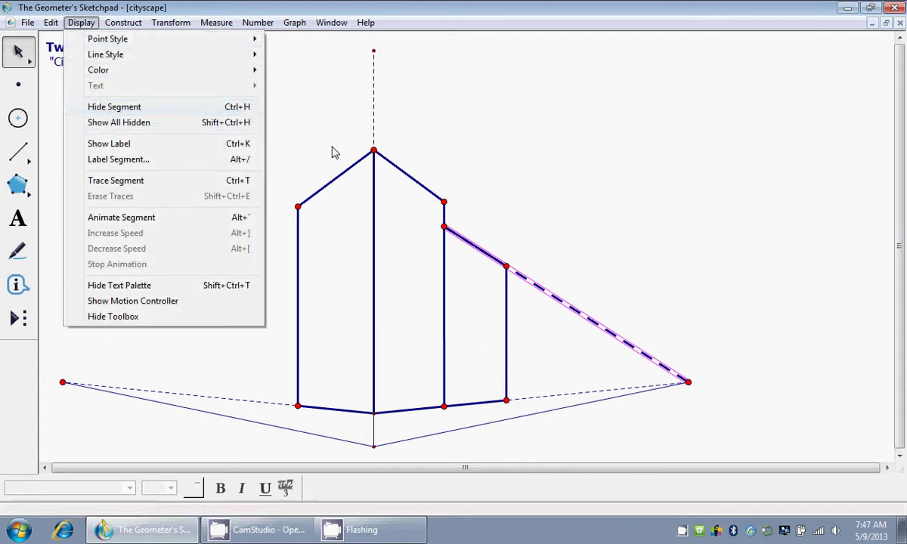
{"action": "left_click", "coordinate": [608, 199]}
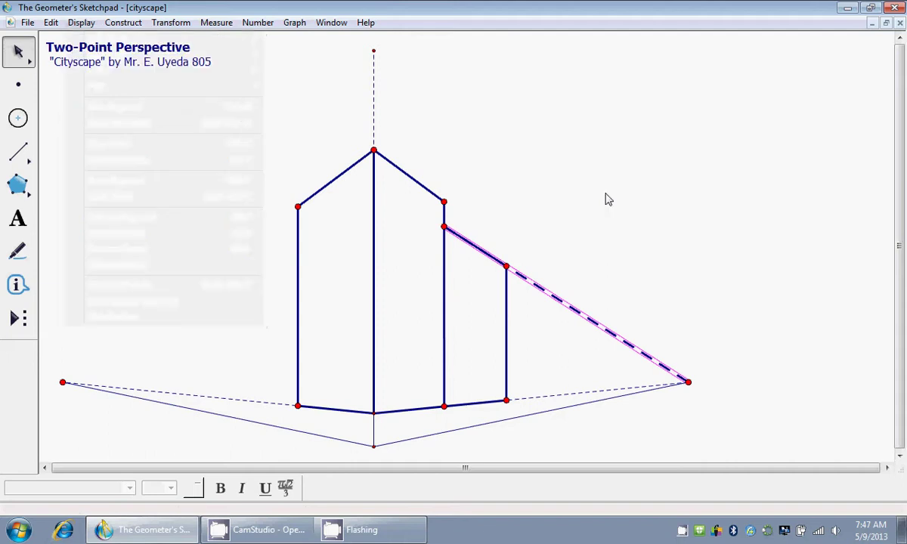
{"action": "key", "text": "ctrl+h"}
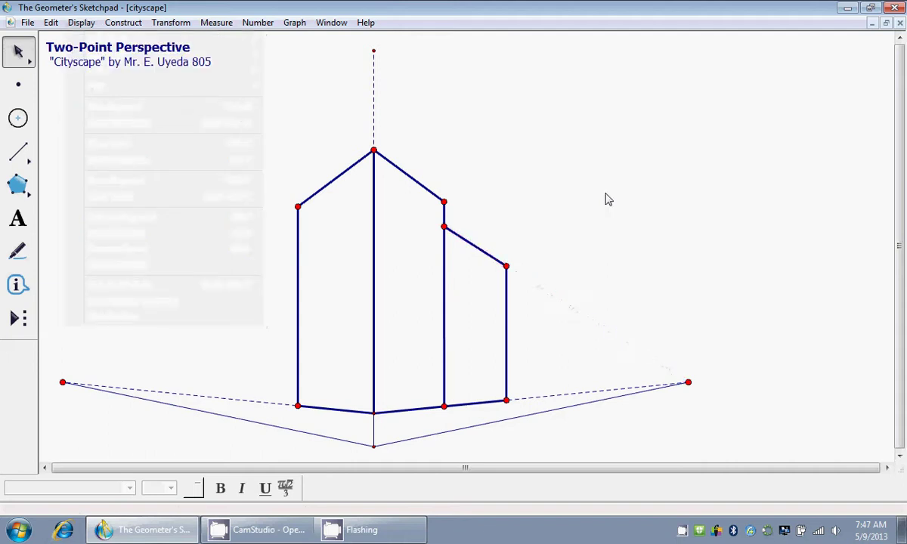
Step: Draw a guide line from the left vanishing point, then the left building's outer wall, roof edge and base
{"action": "left_click", "coordinate": [20, 156]}
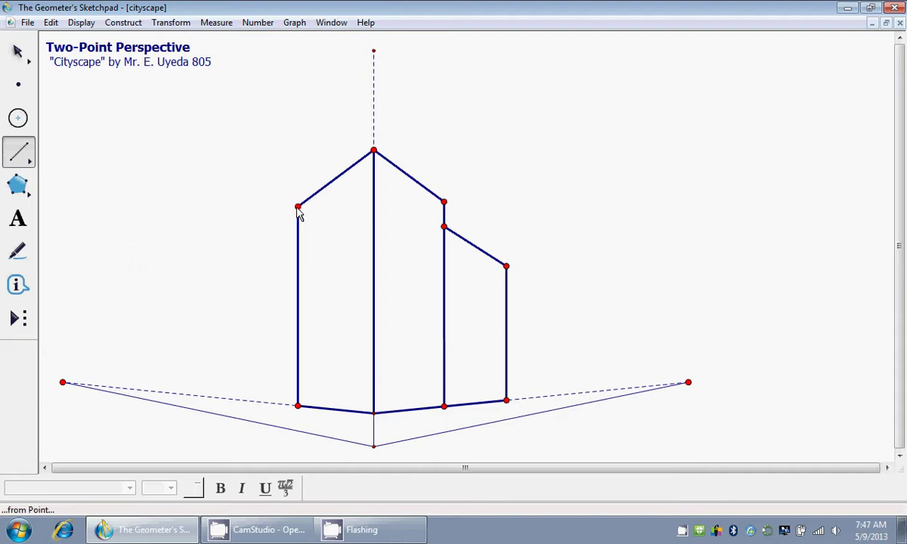
{"action": "mouse_move", "coordinate": [299, 208]}
{"action": "left_mouse_down"}
{"action": "mouse_move", "coordinate": [300, 239]}
{"action": "mouse_move", "coordinate": [301, 214]}
{"action": "left_mouse_up"}
{"action": "left_click_drag", "start_coordinate": [301, 214], "coordinate": [299, 185]}
{"action": "left_click_drag", "start_coordinate": [298, 180], "coordinate": [64, 384]}
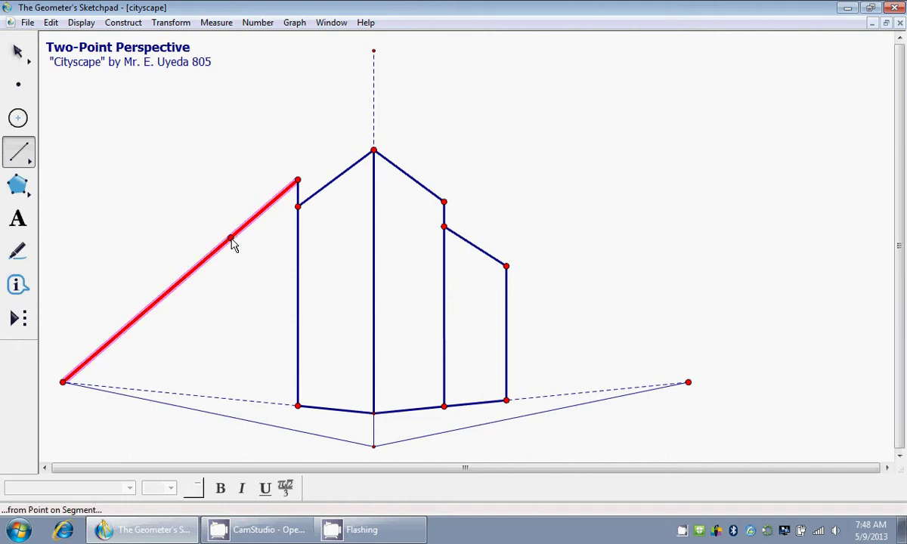
{"action": "left_click_drag", "start_coordinate": [231, 240], "coordinate": [232, 406]}
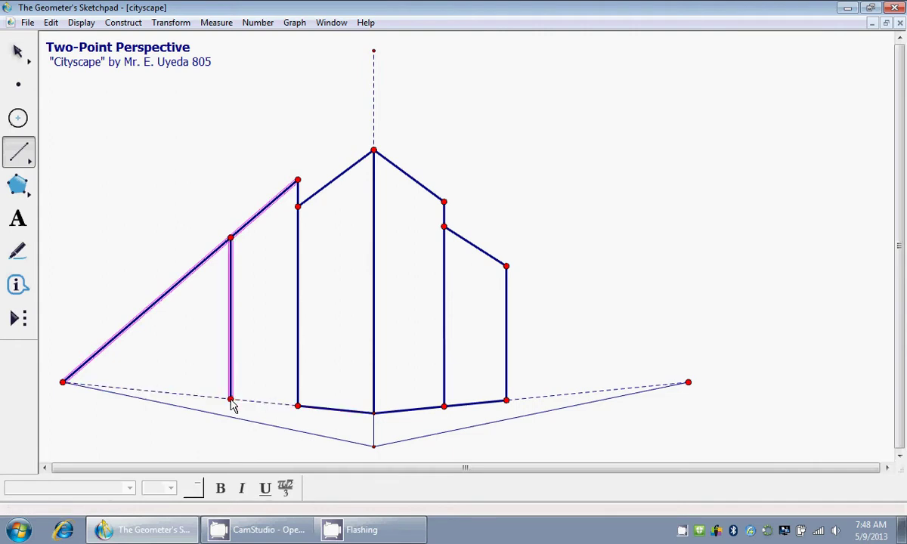
{"action": "left_click_drag", "start_coordinate": [298, 181], "coordinate": [230, 240]}
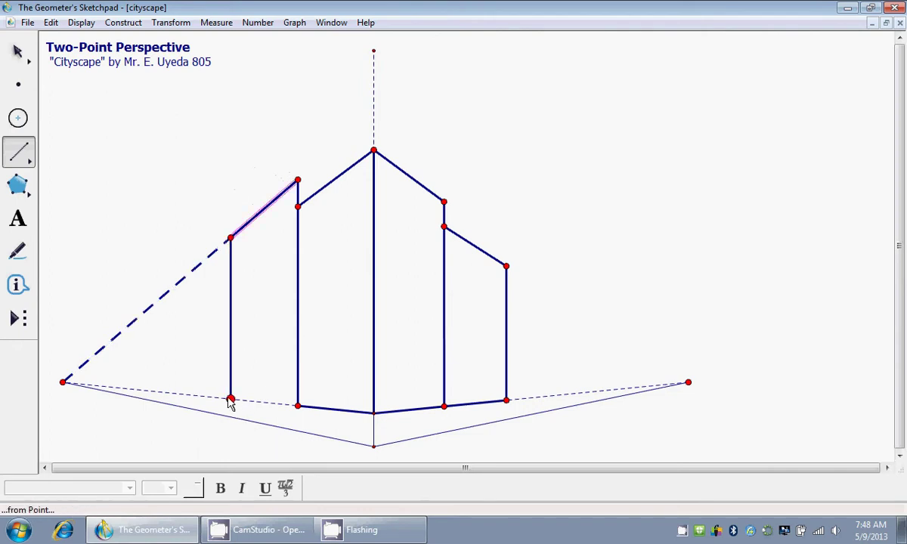
{"action": "left_click_drag", "start_coordinate": [230, 399], "coordinate": [299, 410]}
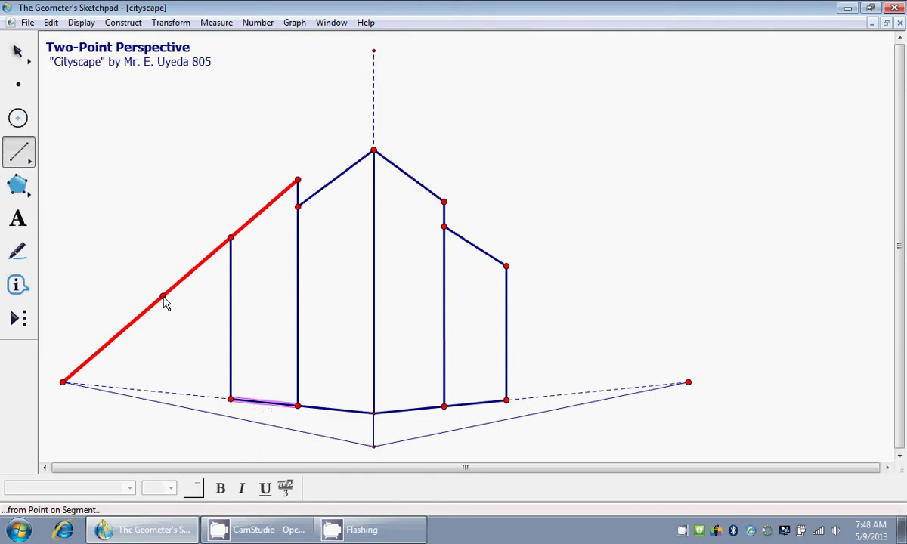
Step: Select the left building's dashed guide line to the left vanishing point and hide it
{"action": "left_click", "coordinate": [21, 53]}
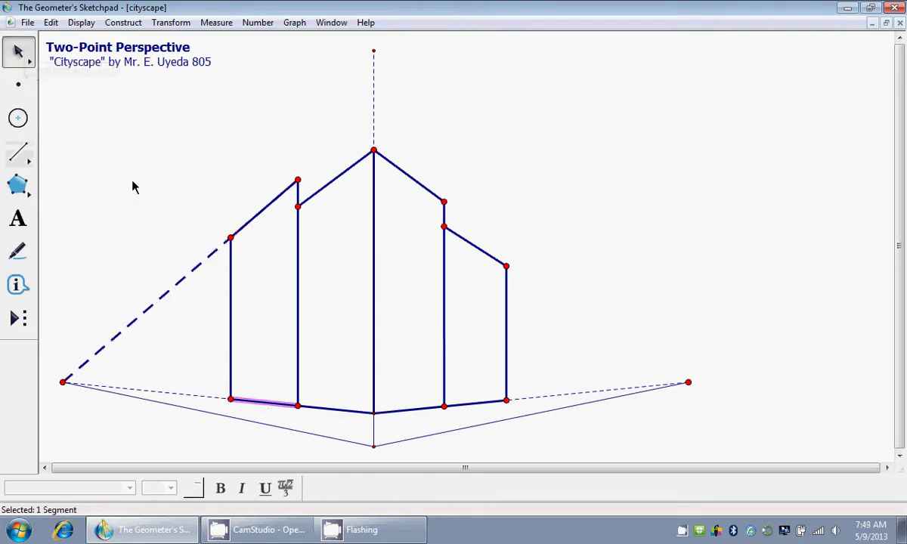
{"action": "left_click", "coordinate": [128, 221]}
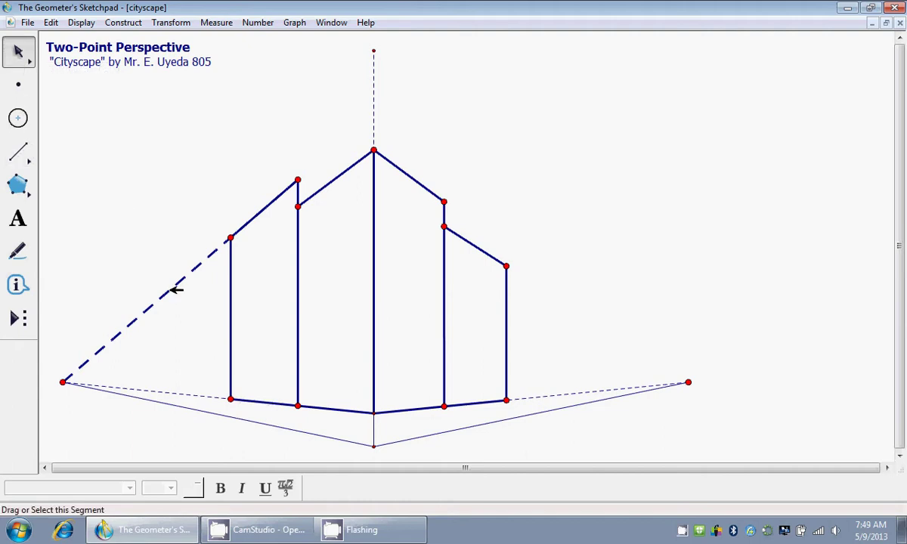
{"action": "left_click", "coordinate": [176, 290]}
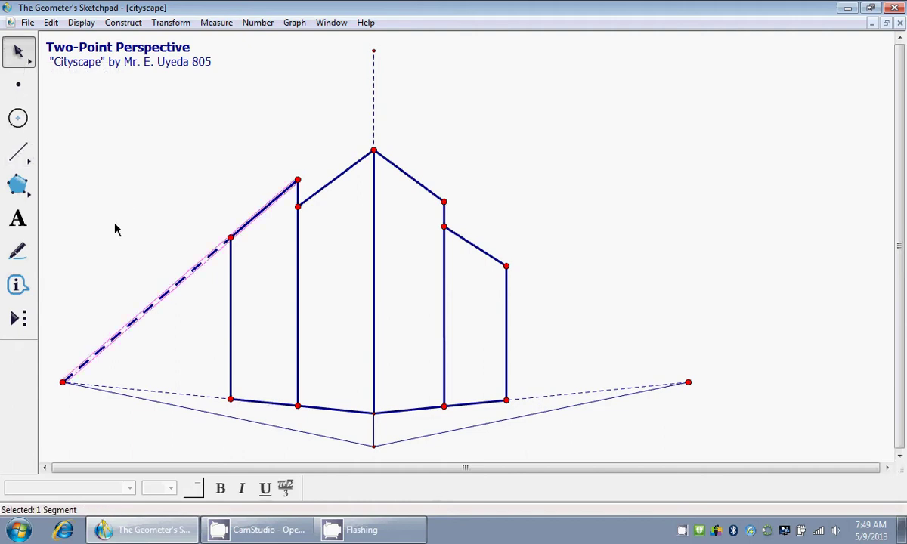
{"action": "key", "text": "ctrl+h"}
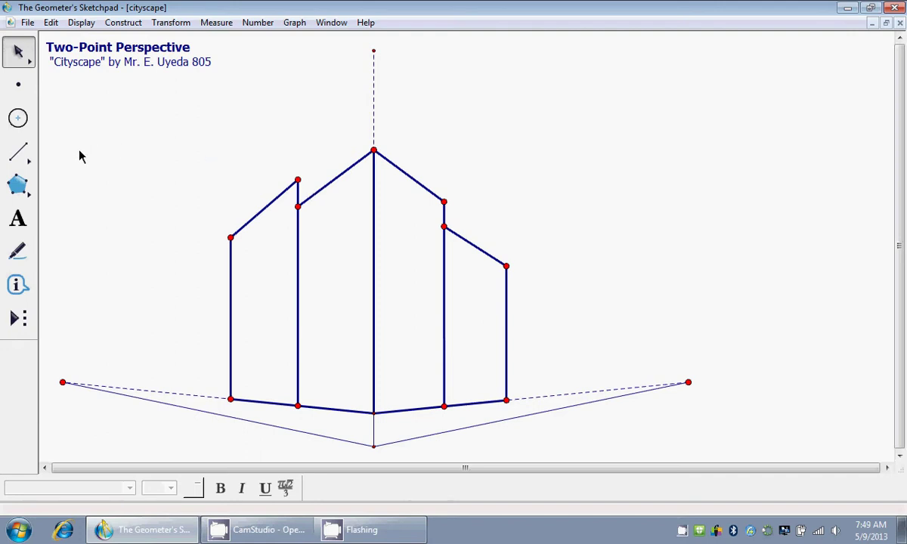
Step: Draw a line from the left building's top corner to the right vanishing point, marking where it crosses the roof
{"action": "left_click", "coordinate": [21, 156]}
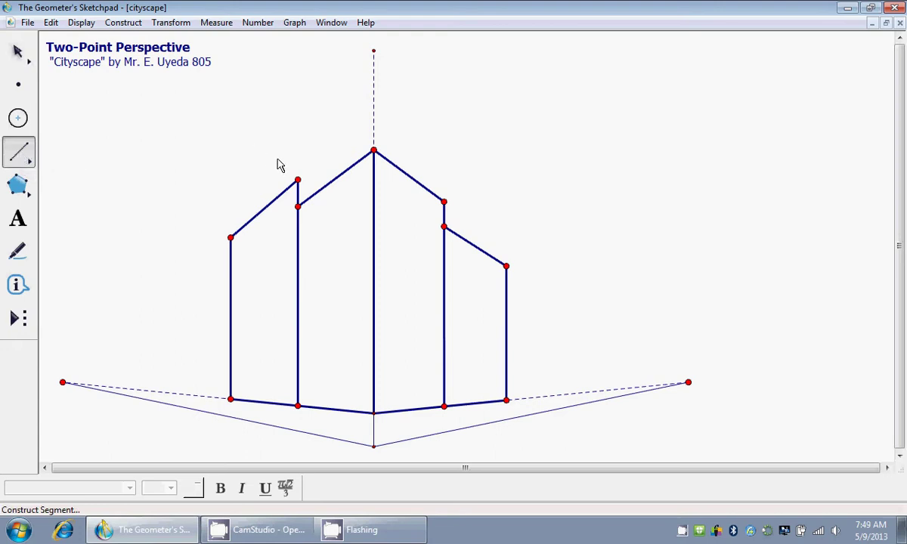
{"action": "left_click_drag", "start_coordinate": [300, 185], "coordinate": [689, 384]}
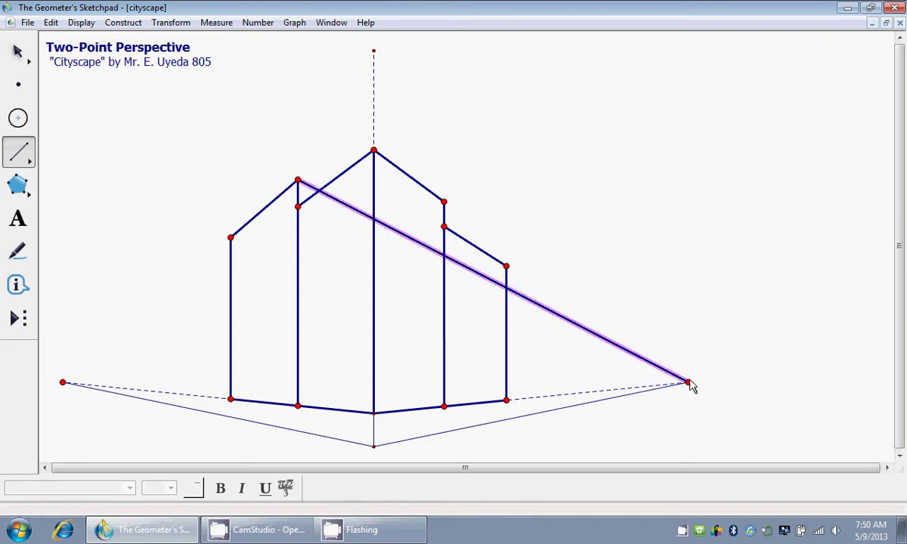
{"action": "left_click", "coordinate": [299, 182]}
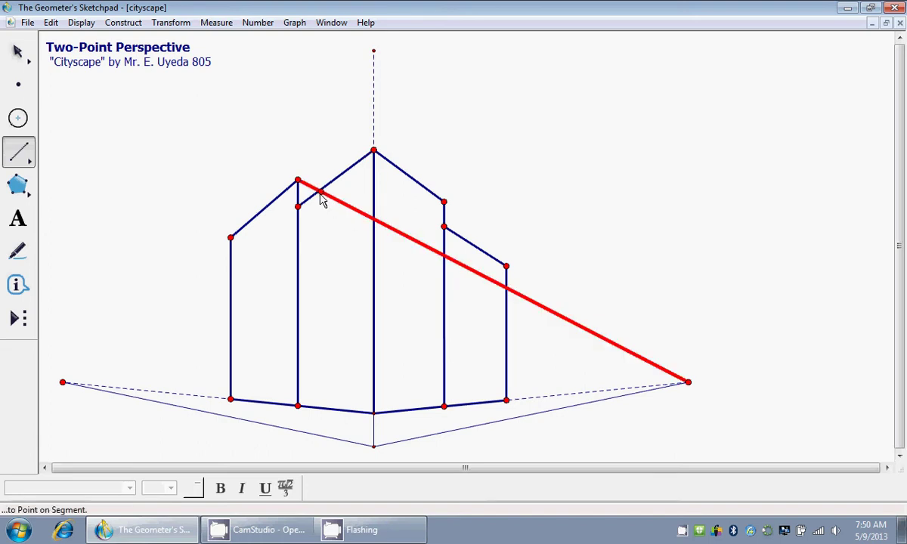
{"action": "left_click", "coordinate": [319, 193]}
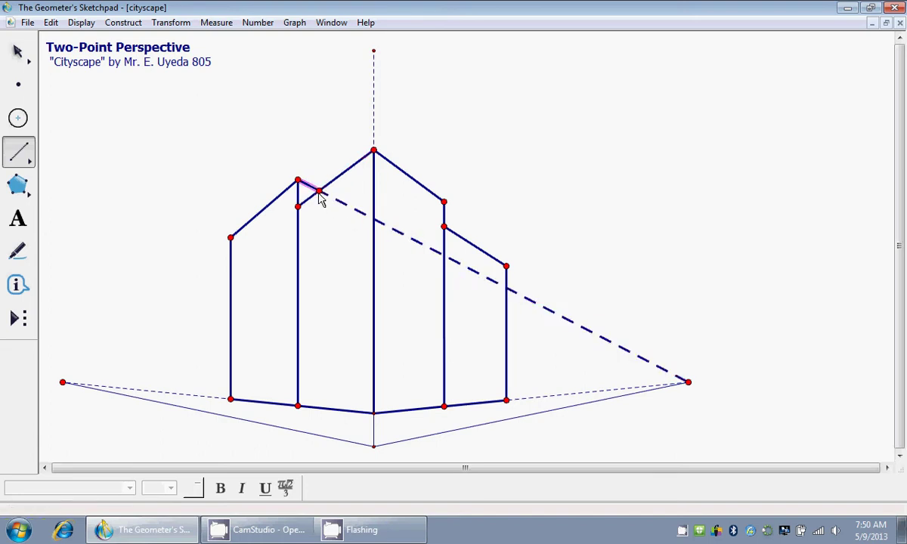
Step: Select the long dashed guide line to the right vanishing point and hide it with Ctrl+H
{"action": "left_click", "coordinate": [21, 58]}
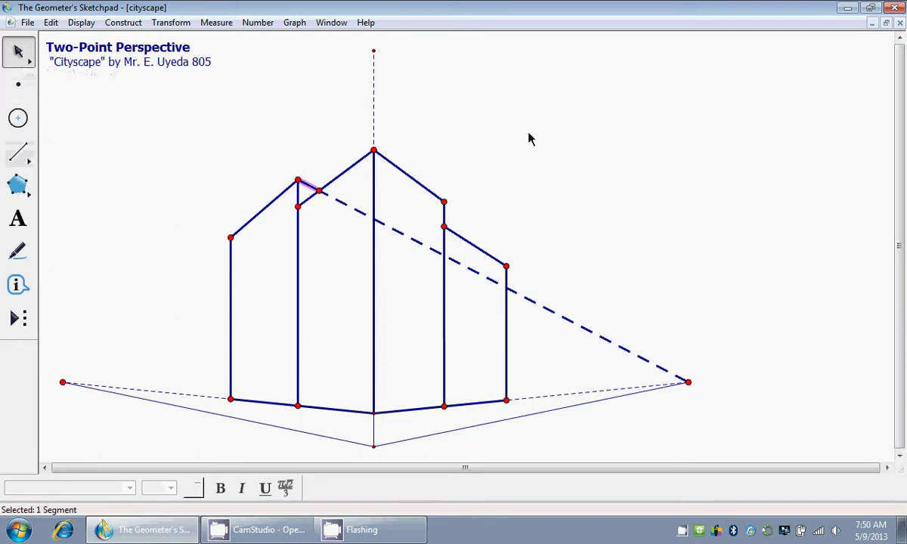
{"action": "left_click", "coordinate": [602, 179]}
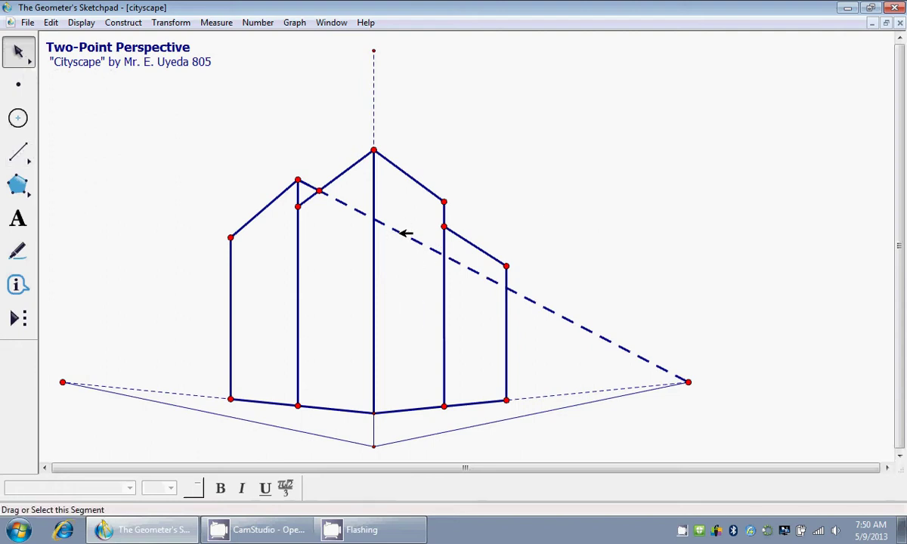
{"action": "left_click", "coordinate": [406, 233]}
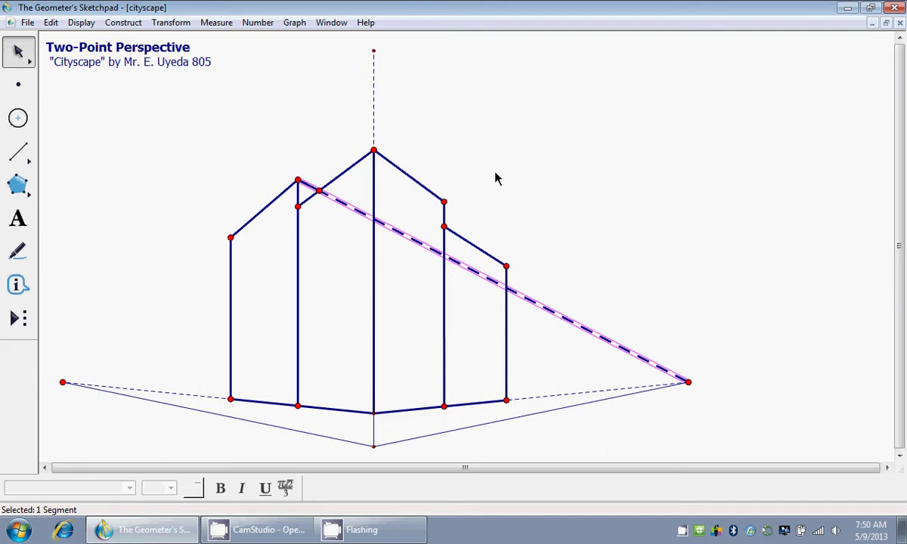
{"action": "key", "text": "ctrl+h"}
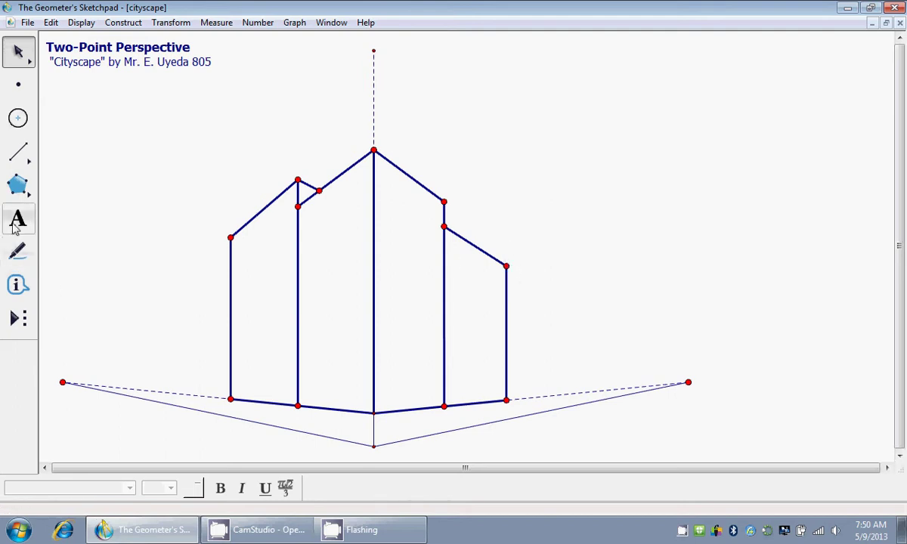
Step: Replace a misdrawn line with a guide to the right vanishing point, then add the far wall, roof edge and base
{"action": "left_click", "coordinate": [21, 155]}
{"action": "left_click_drag", "start_coordinate": [508, 278], "coordinate": [694, 390]}
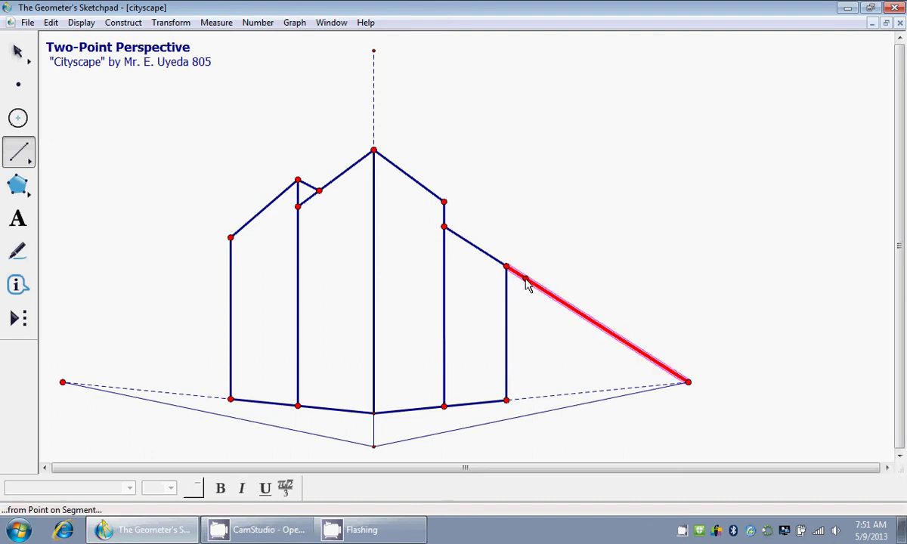
{"action": "left_click", "coordinate": [18, 51]}
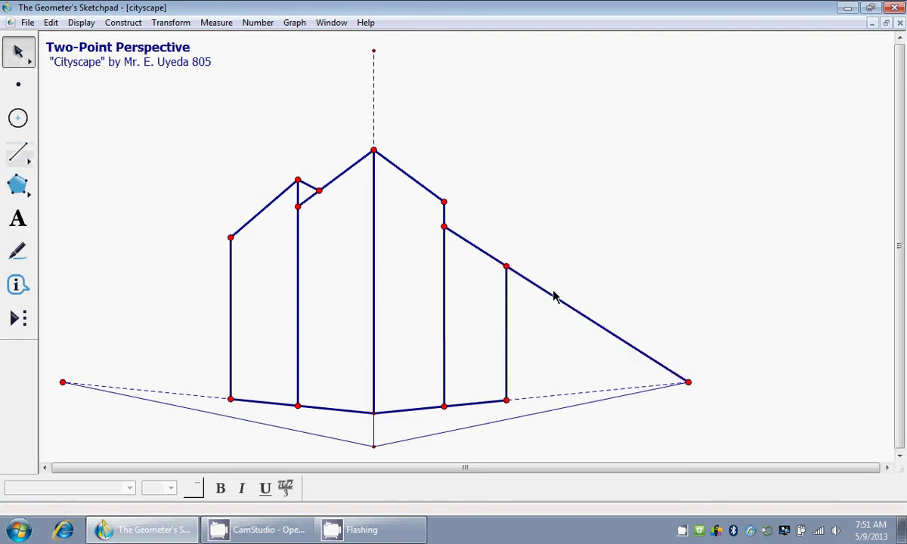
{"action": "key", "text": "Delete"}
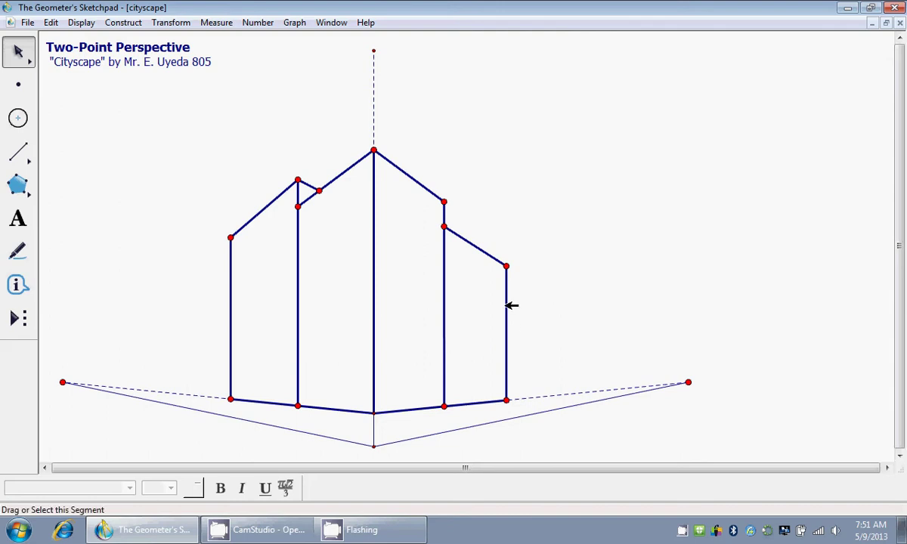
{"action": "left_click", "coordinate": [18, 157]}
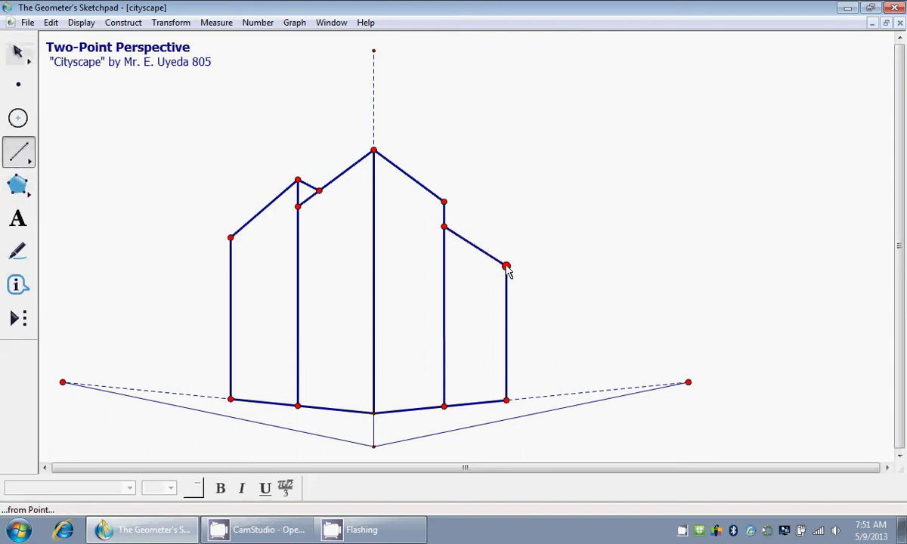
{"action": "left_click_drag", "start_coordinate": [508, 269], "coordinate": [689, 383]}
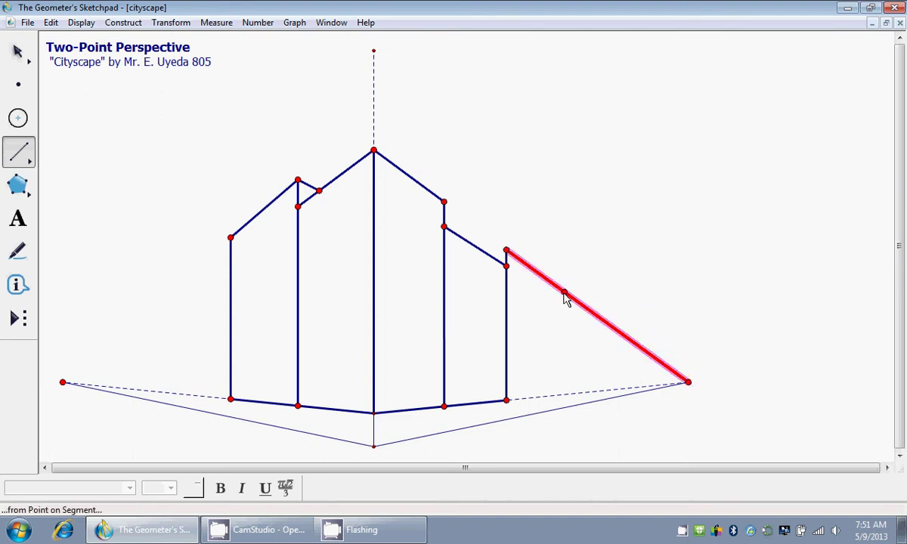
{"action": "left_click_drag", "start_coordinate": [564, 295], "coordinate": [571, 401]}
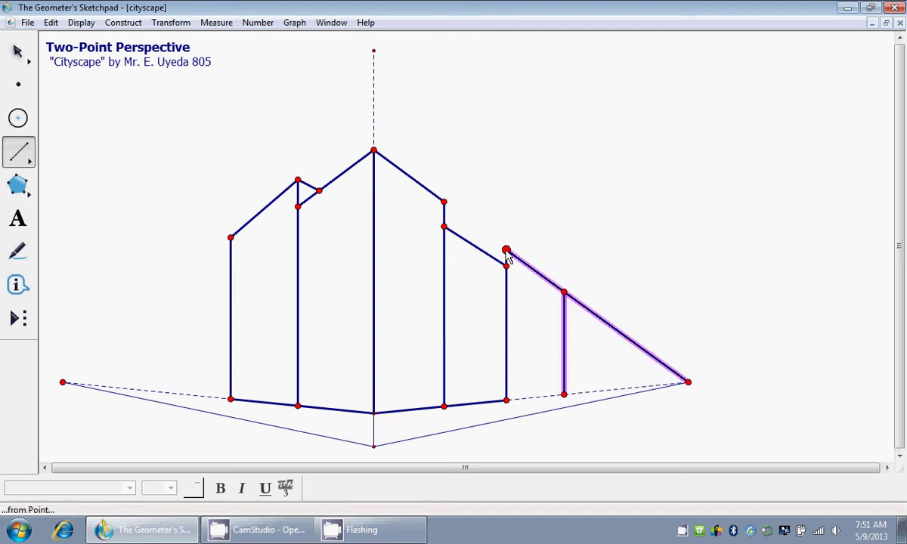
{"action": "left_click_drag", "start_coordinate": [507, 251], "coordinate": [569, 298]}
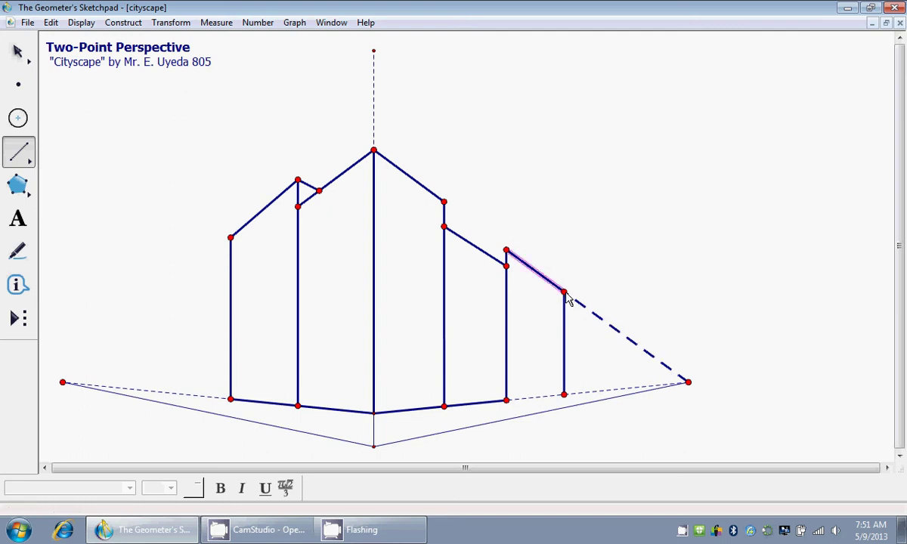
{"action": "left_click_drag", "start_coordinate": [565, 401], "coordinate": [509, 408]}
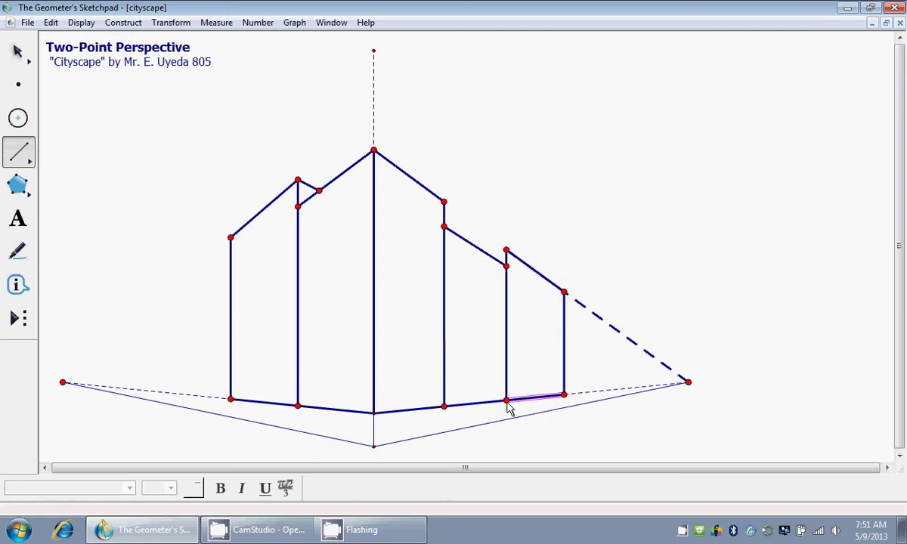
Step: Select the new building's dashed guide line to the right vanishing point and hide it
{"action": "left_click", "coordinate": [18, 51]}
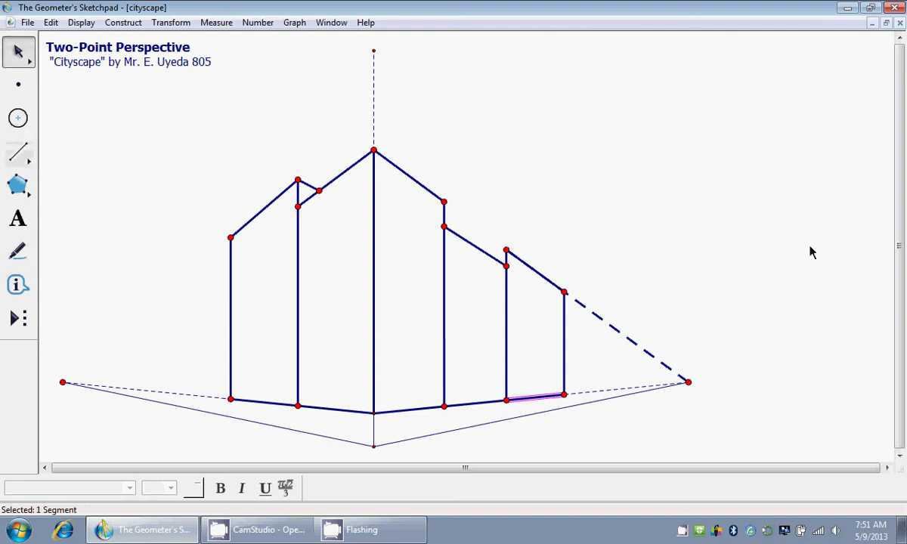
{"action": "left_click", "coordinate": [669, 244]}
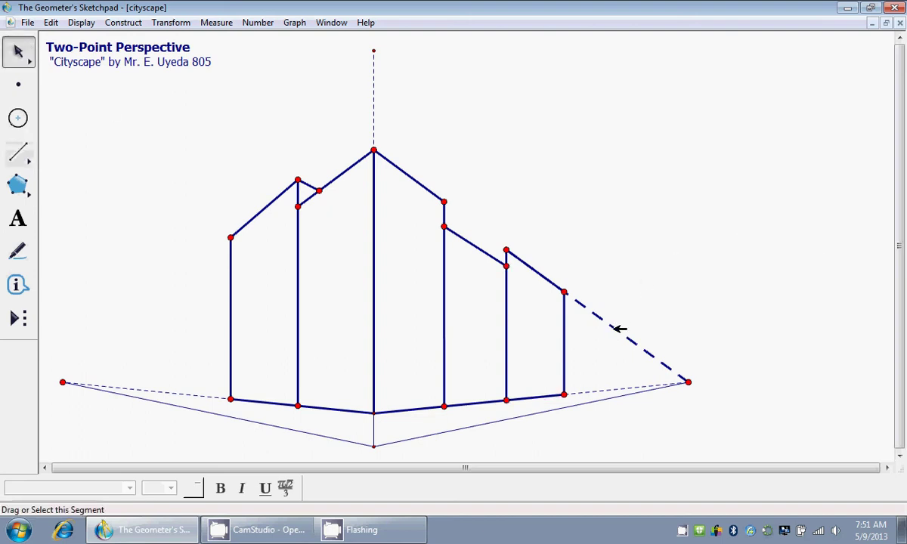
{"action": "left_click", "coordinate": [619, 328]}
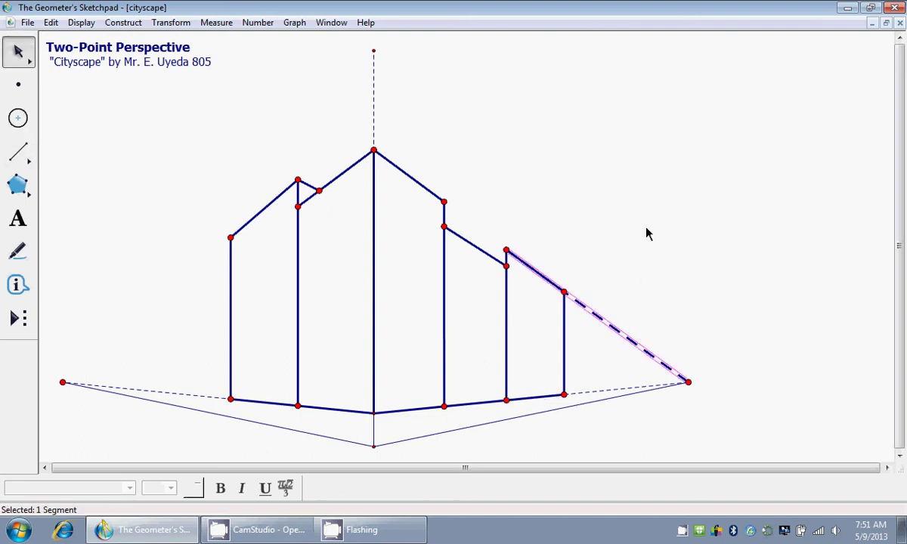
{"action": "key", "text": "ctrl+h"}
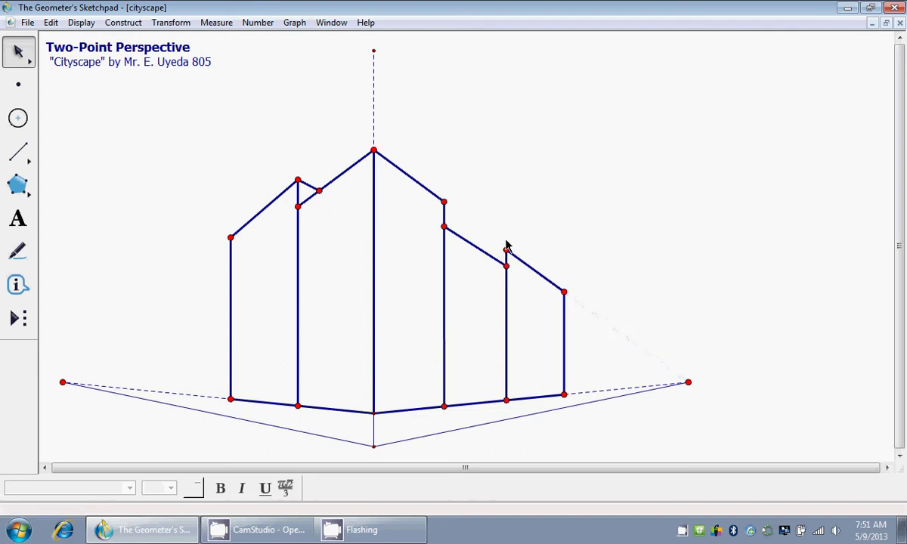
Step: Draw a guide to the left vanishing point and a short roof edge along it, undoing the stray point
{"action": "left_click", "coordinate": [18, 154]}
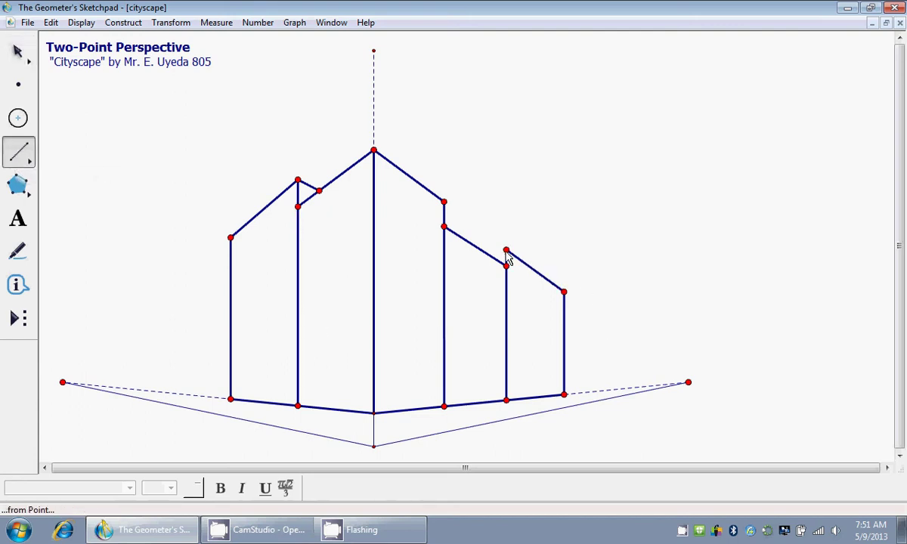
{"action": "mouse_move", "coordinate": [505, 250]}
{"action": "left_mouse_down"}
{"action": "mouse_move", "coordinate": [132, 366]}
{"action": "mouse_move", "coordinate": [501, 251]}
{"action": "mouse_move", "coordinate": [409, 282]}
{"action": "mouse_move", "coordinate": [363, 270]}
{"action": "mouse_move", "coordinate": [374, 273]}
{"action": "mouse_move", "coordinate": [63, 385]}
{"action": "left_mouse_up"}
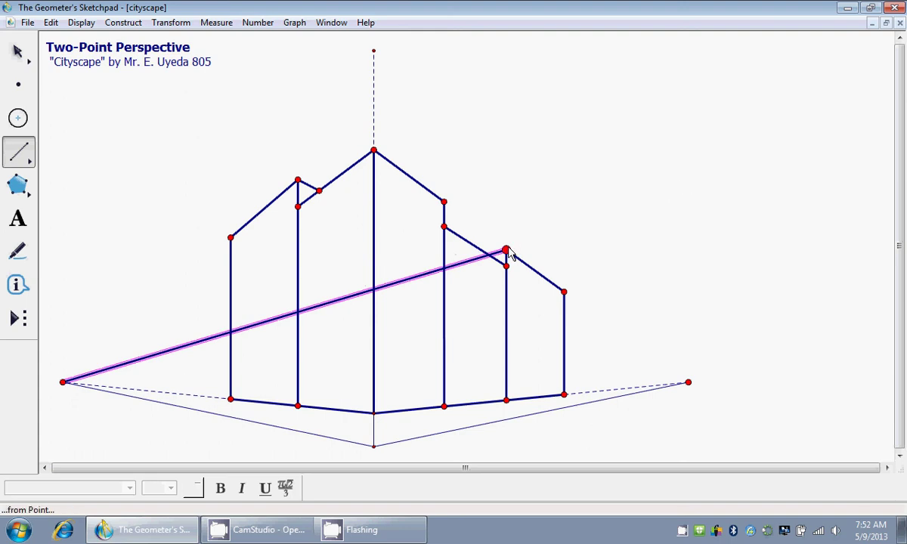
{"action": "mouse_move", "coordinate": [507, 251]}
{"action": "left_mouse_down"}
{"action": "mouse_move", "coordinate": [497, 242]}
{"action": "mouse_move", "coordinate": [490, 256]}
{"action": "left_mouse_up"}
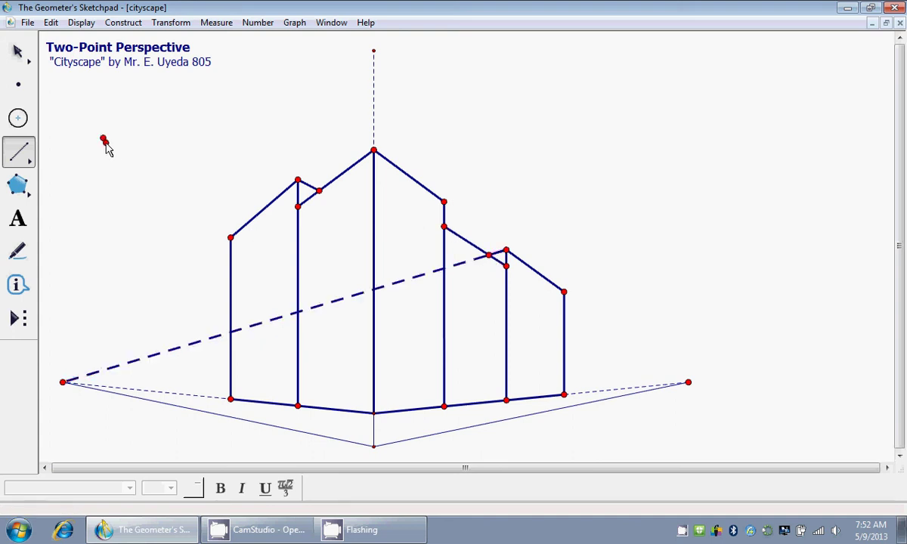
{"action": "left_click", "coordinate": [50, 23]}
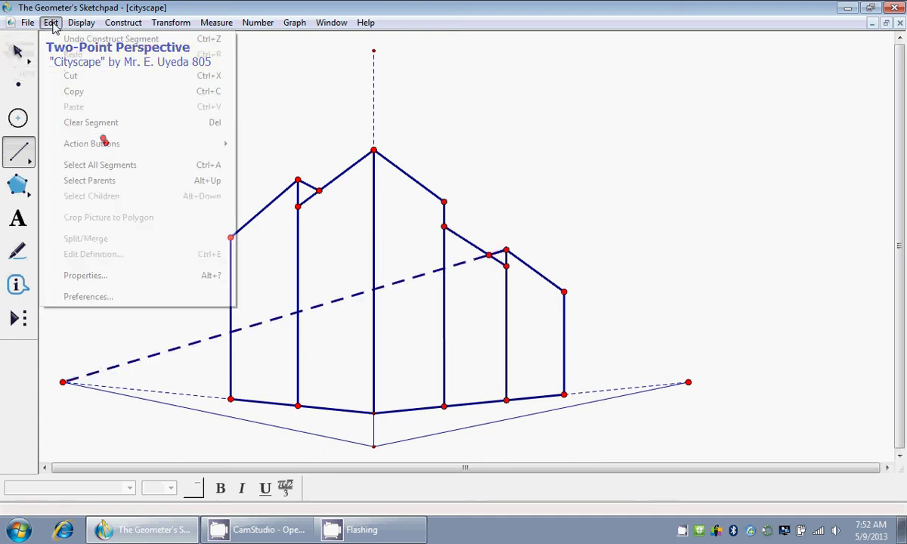
{"action": "left_click", "coordinate": [62, 38]}
Step: Select the dashed guide line to the left vanishing point and hide it with Ctrl+H
{"action": "left_click", "coordinate": [21, 55]}
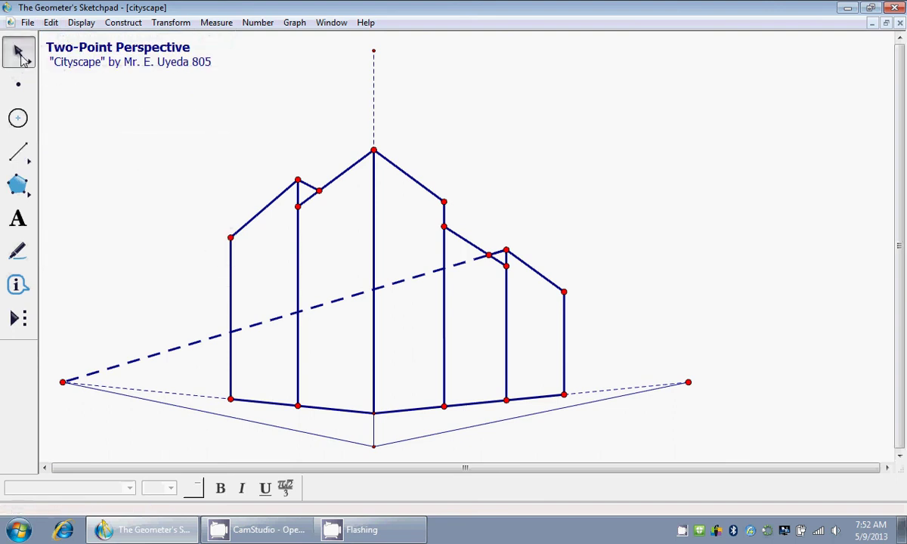
{"action": "left_click", "coordinate": [405, 279]}
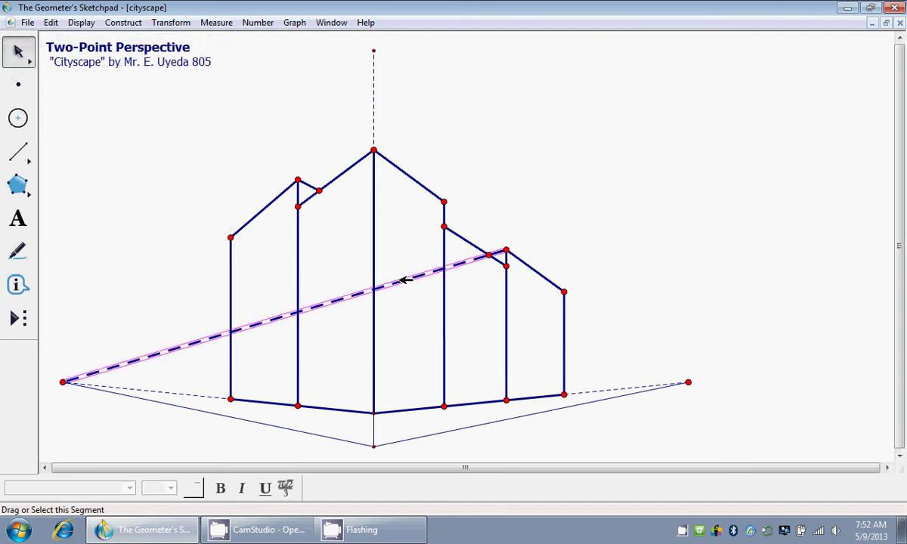
{"action": "key", "text": "ctrl+h"}
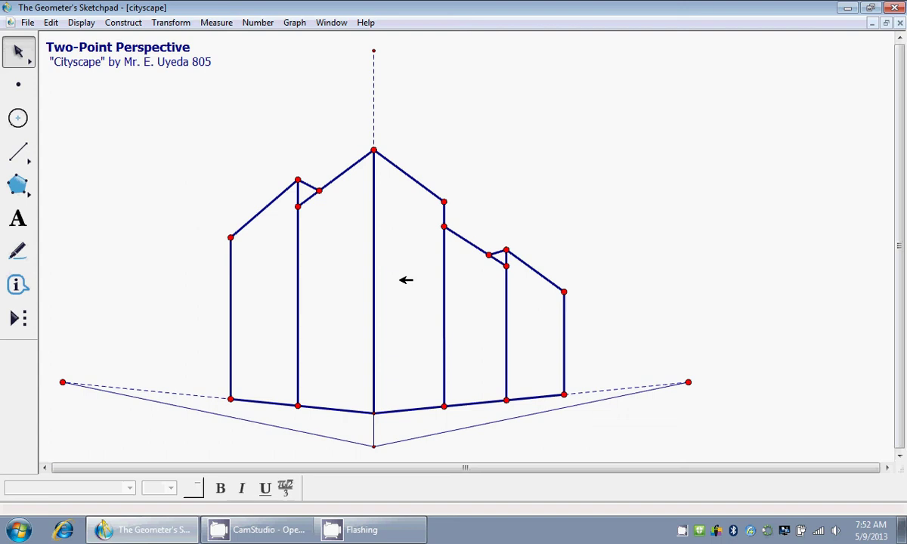
Step: Save the finished cityscape sketch with File > Save
{"action": "left_click", "coordinate": [28, 23]}
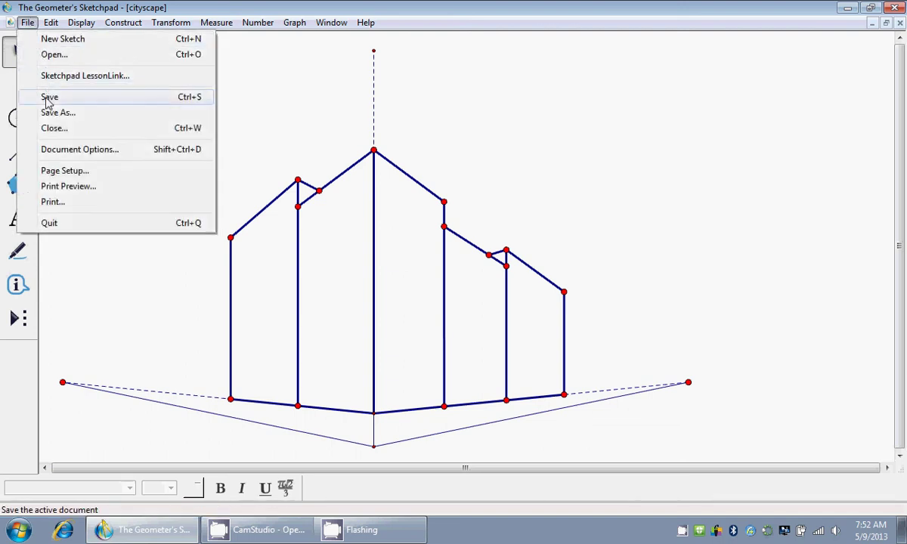
{"action": "left_click", "coordinate": [47, 99]}
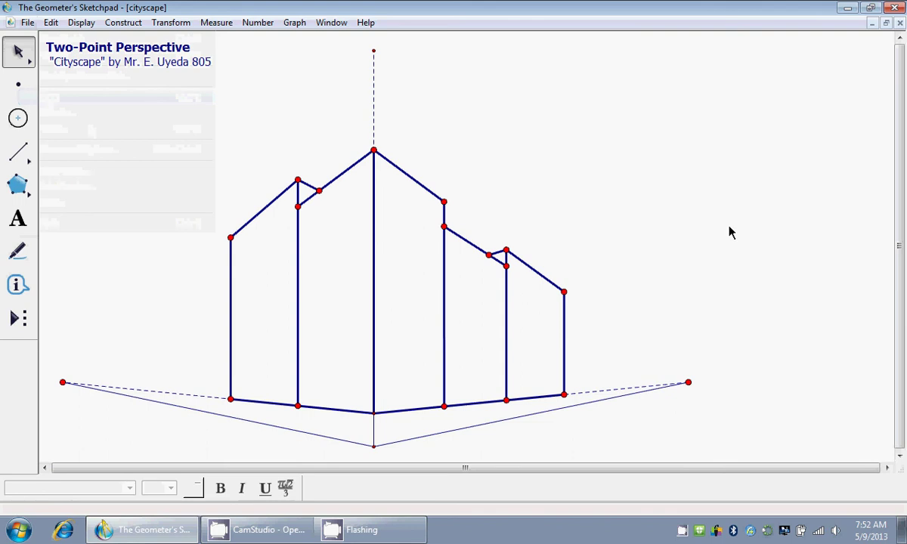